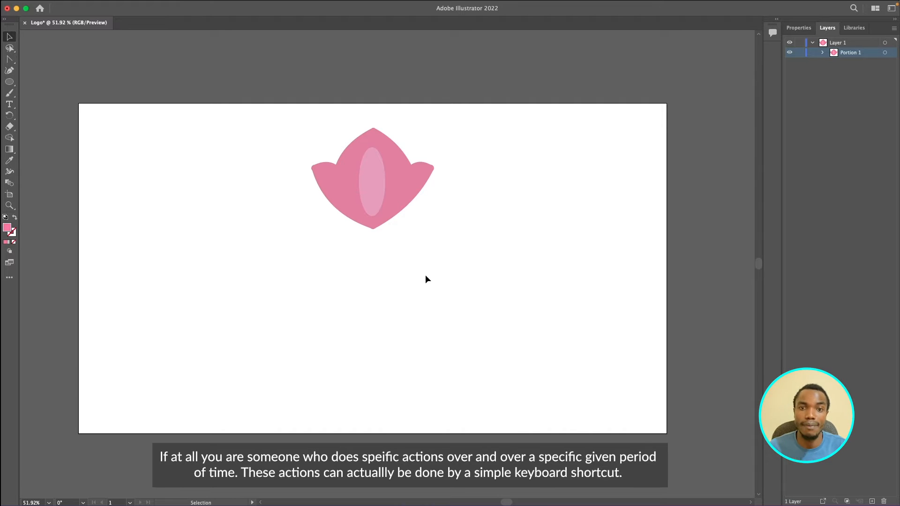
Step: Select the petal and duplicate it in place
click(376, 209)
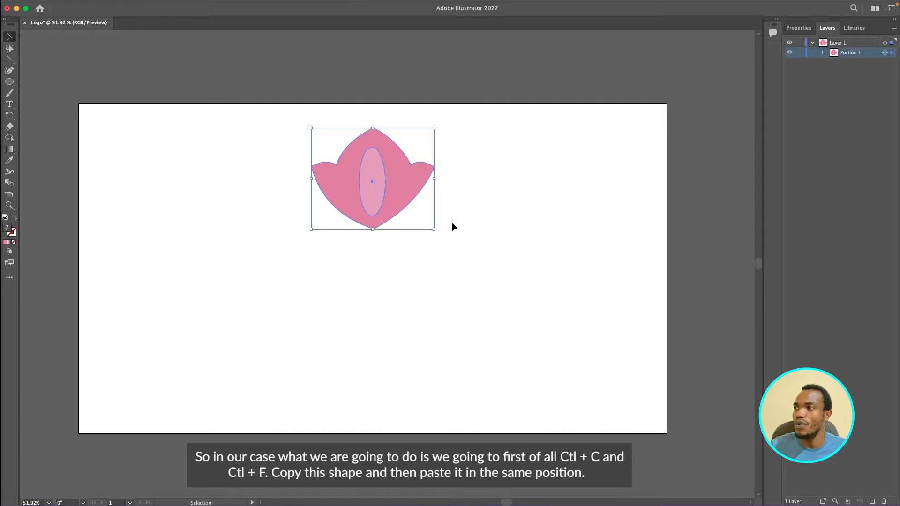
key(super+c)
key(super+f)
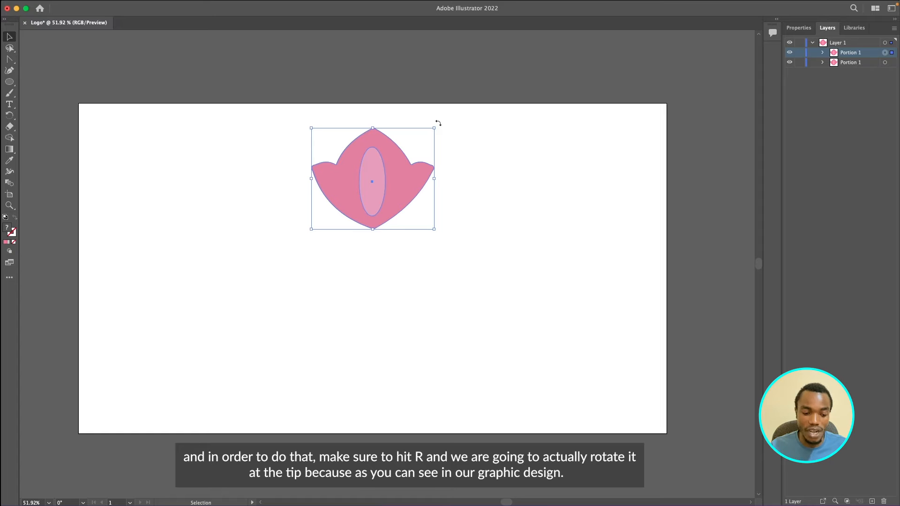
Step: Zoom in on the petal's tip and compare it with the reference flower logo image
key(r)
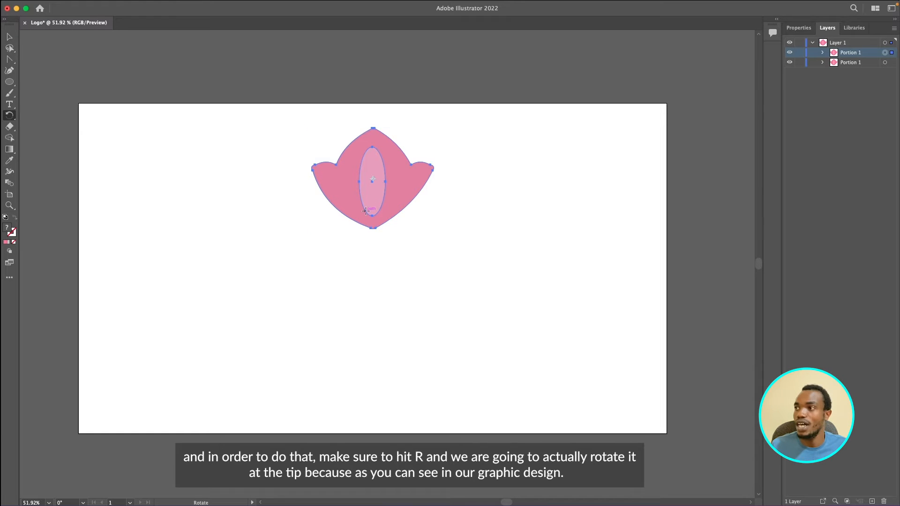
scroll(366, 210, up, 3)
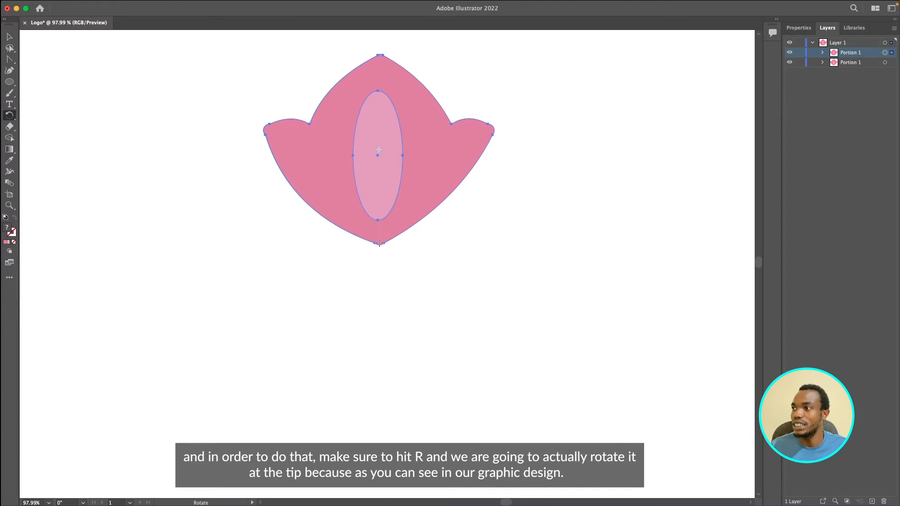
scroll(379, 243, up, 2)
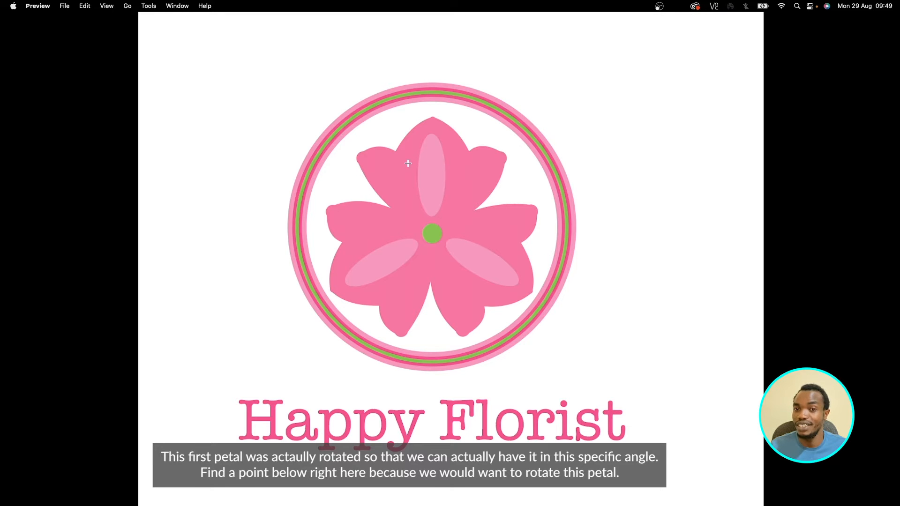
key(ctrl+Left)
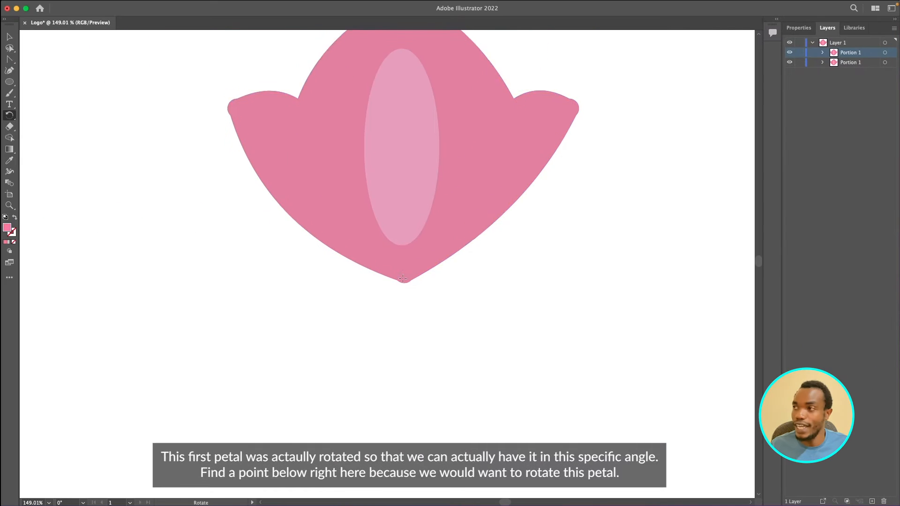
scroll(403, 278, up, 2)
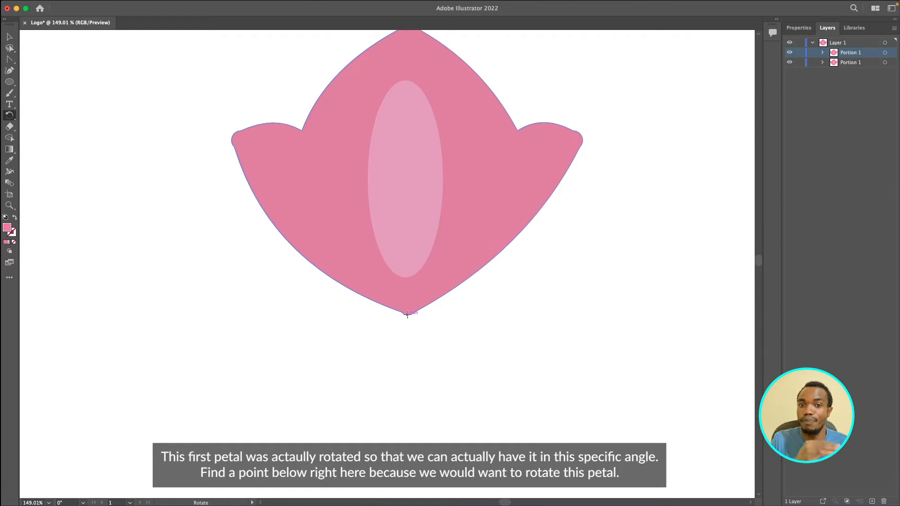
key(ctrl+Right)
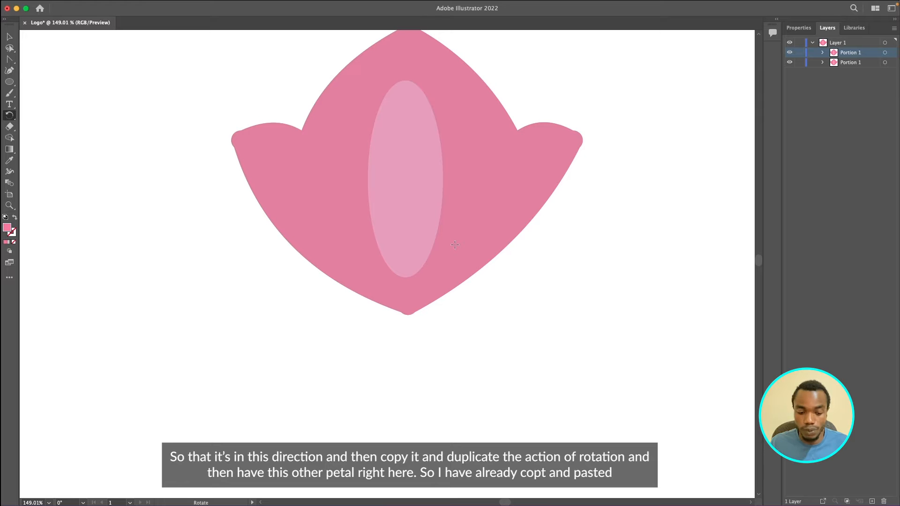
Step: Rotate the pasted petal copy by 120° around its bottom tip
key(v)
click(448, 234)
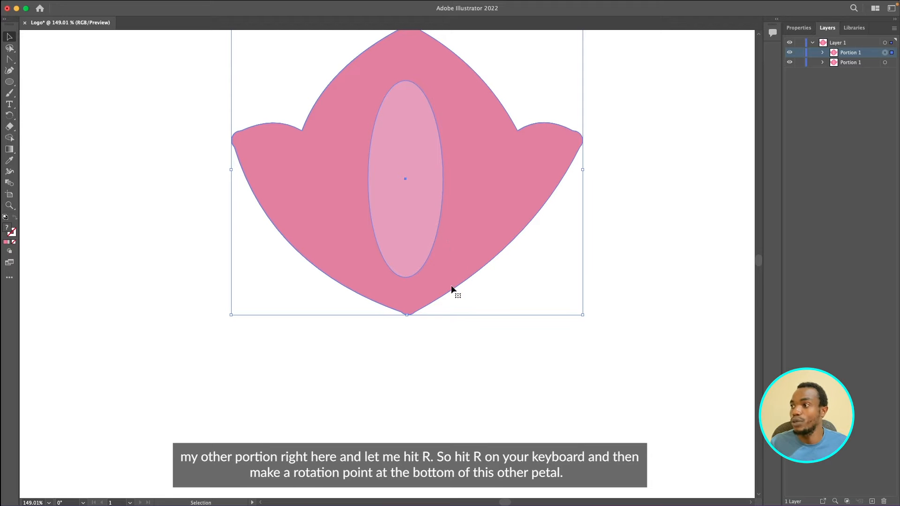
key(r)
scroll(431, 290, up, 3)
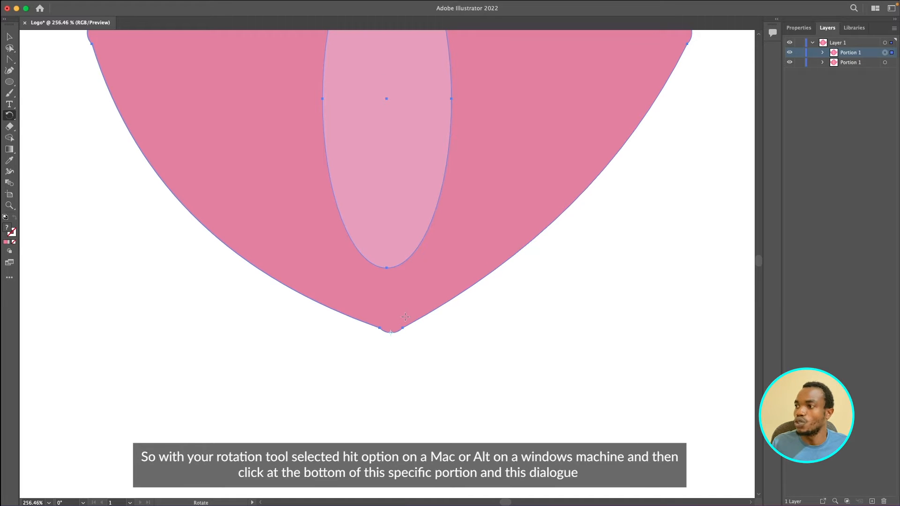
click(390, 332)
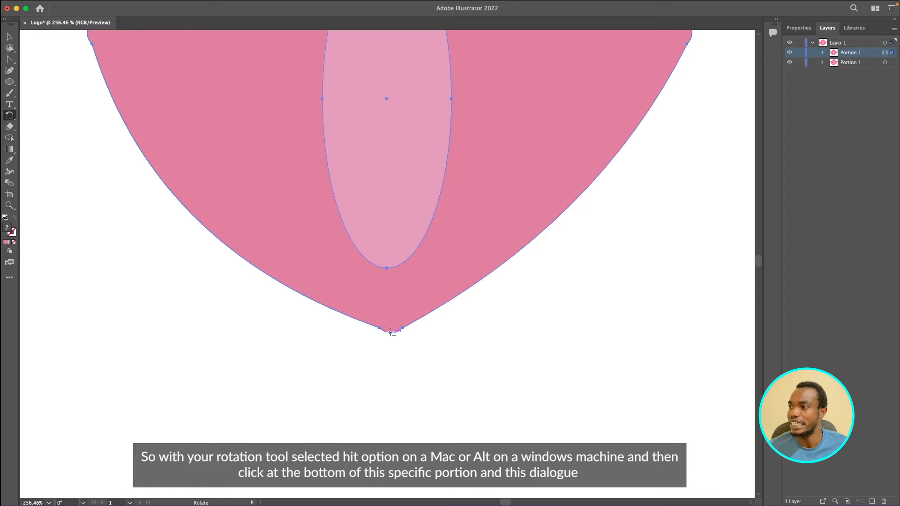
alt+click(390, 332)
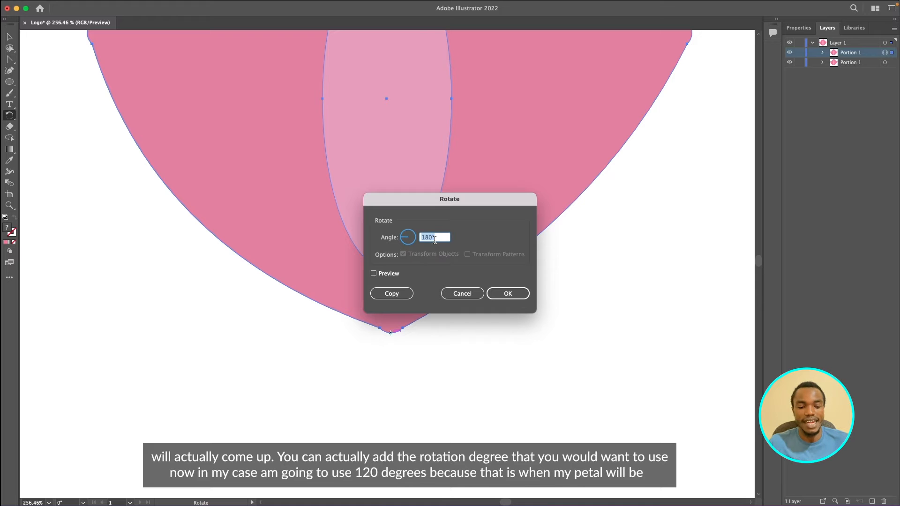
text(120)
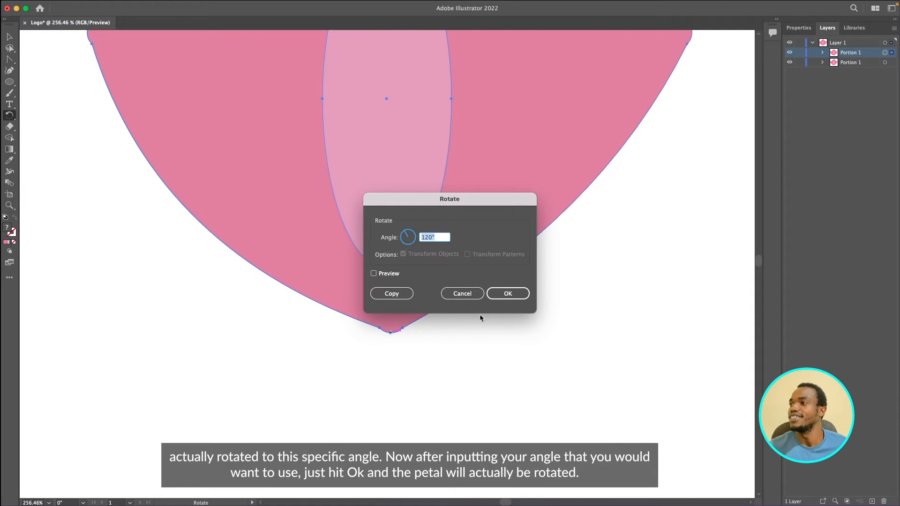
click(508, 293)
Step: Select the rotated petal and duplicate it in place
scroll(507, 293, down, 3)
scroll(507, 294, down, 4)
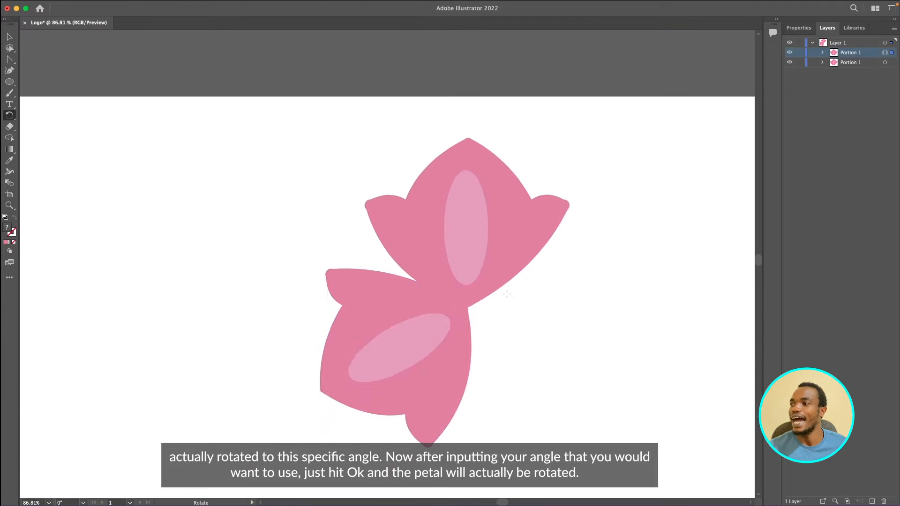
scroll(508, 294, up, 3)
key(v)
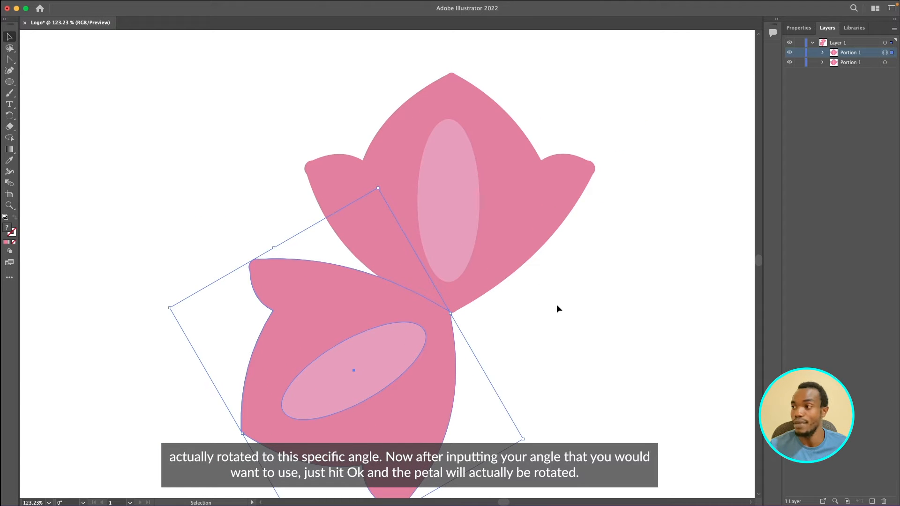
scroll(556, 305, down, 1)
click(440, 332)
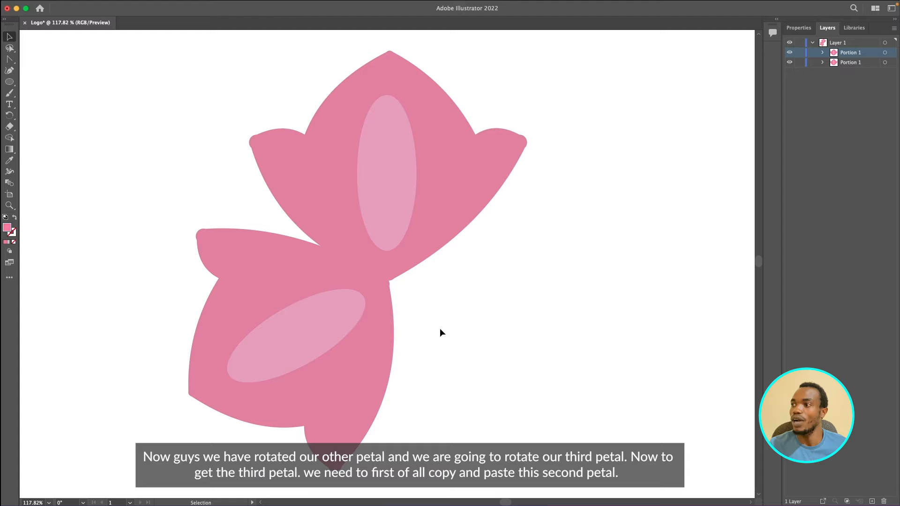
click(383, 343)
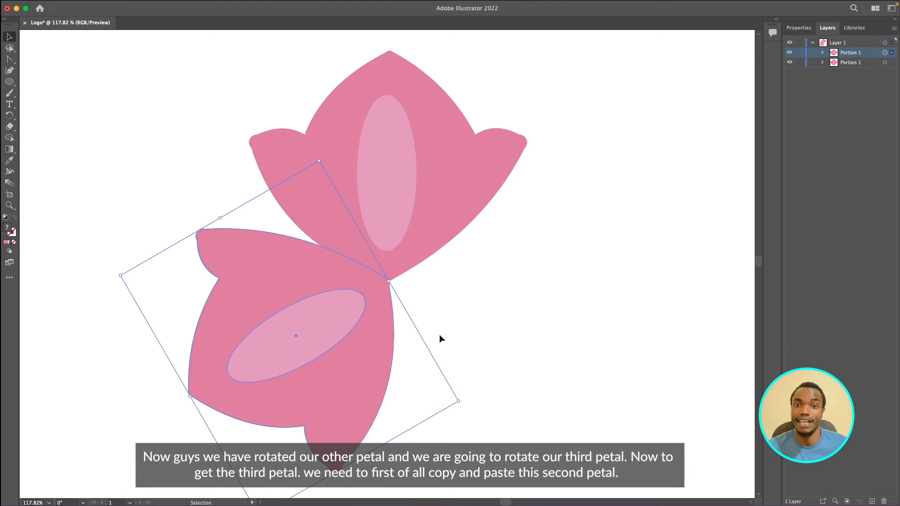
click(440, 333)
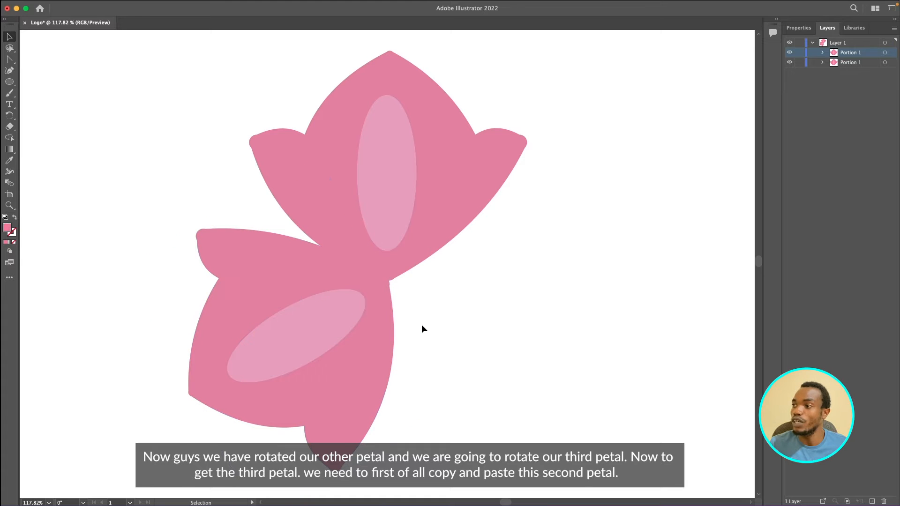
click(382, 328)
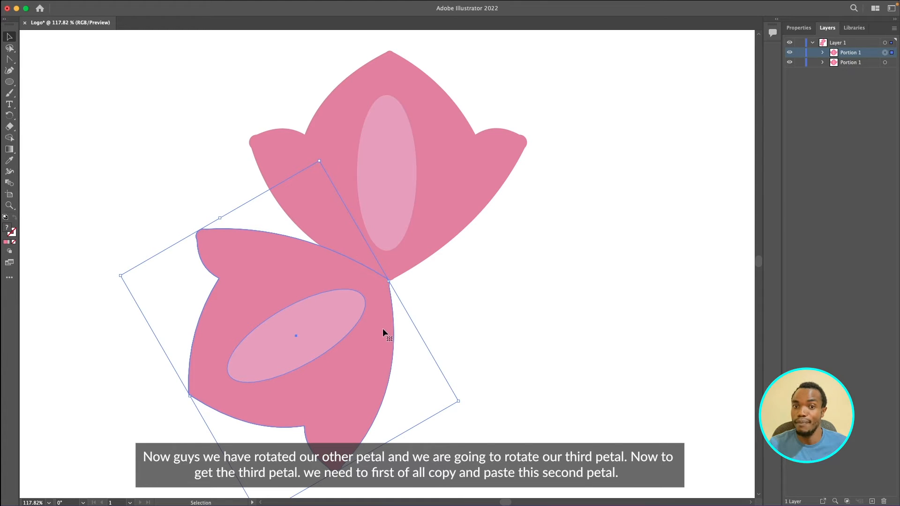
key(super+c)
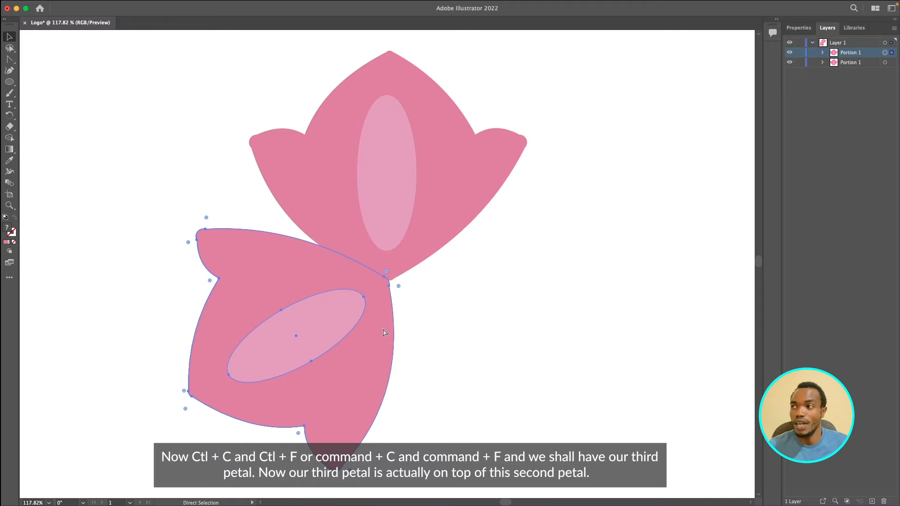
key(super+f)
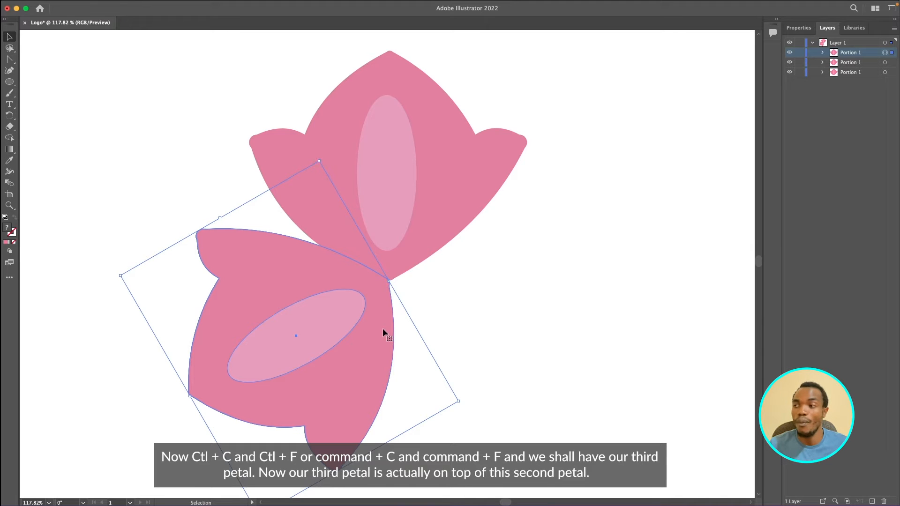
Step: Rename the middle petal layer as Portion 2
scroll(445, 356, down, 1)
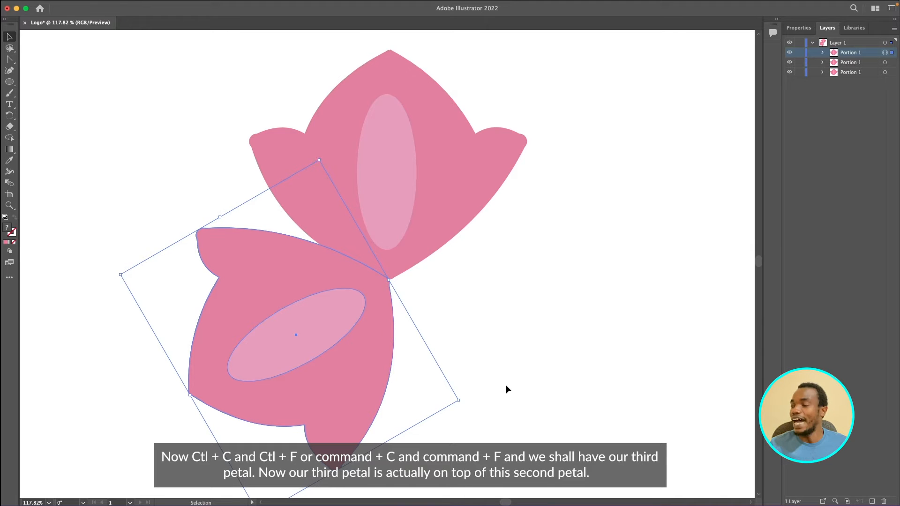
click(850, 65)
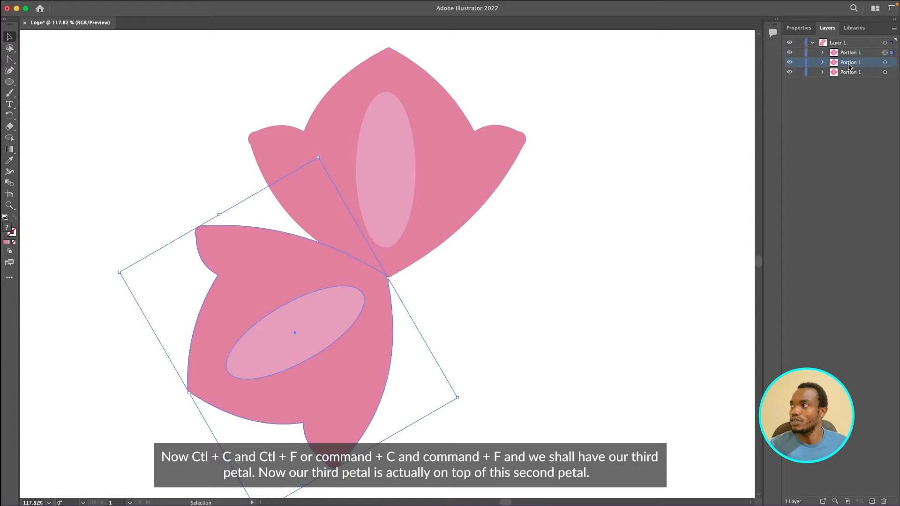
double_click(860, 62)
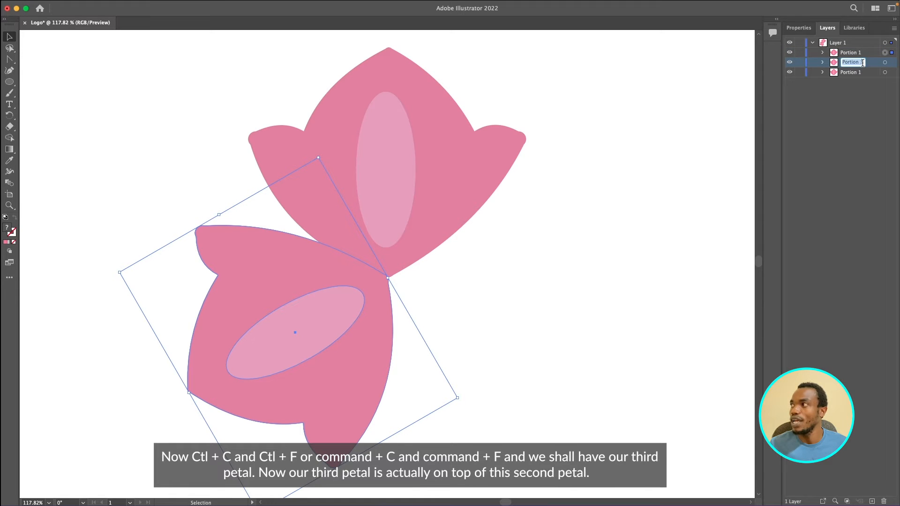
click(862, 62)
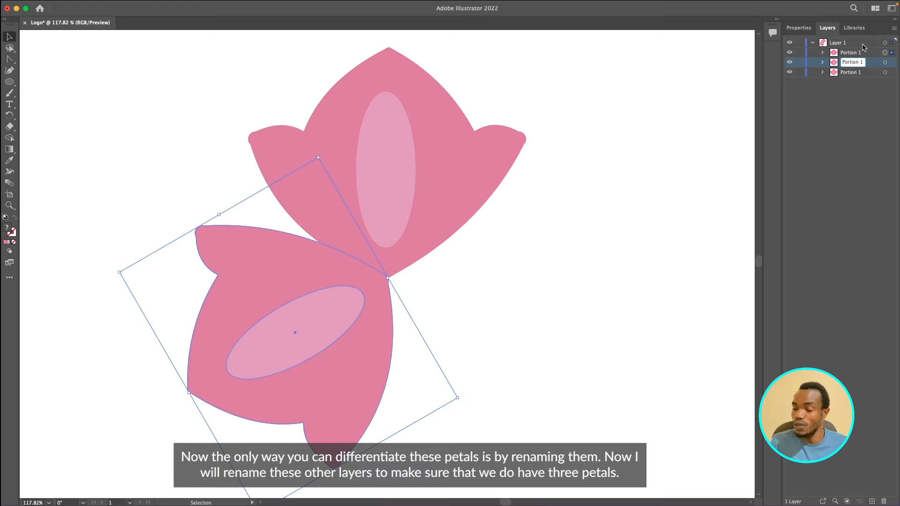
text(2)
key(Return)
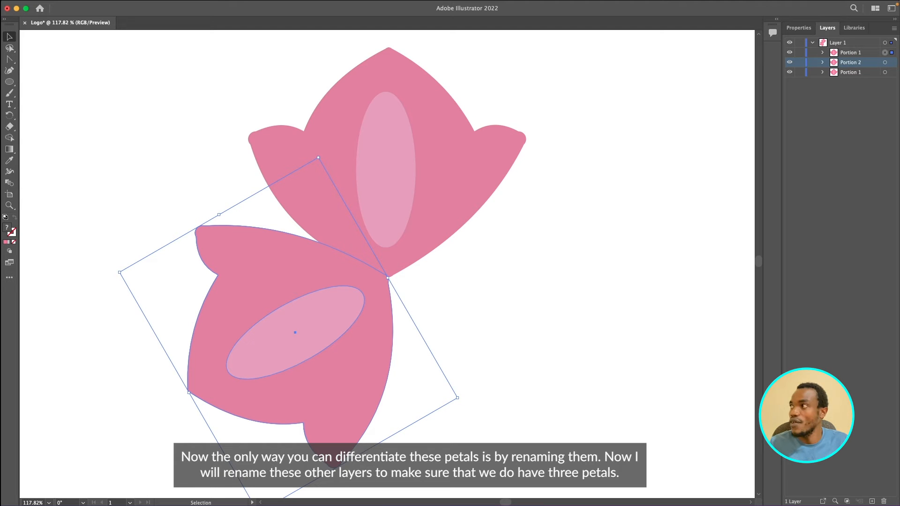
Step: Rename the top petal layer as Portion 3
double_click(849, 52)
click(861, 53)
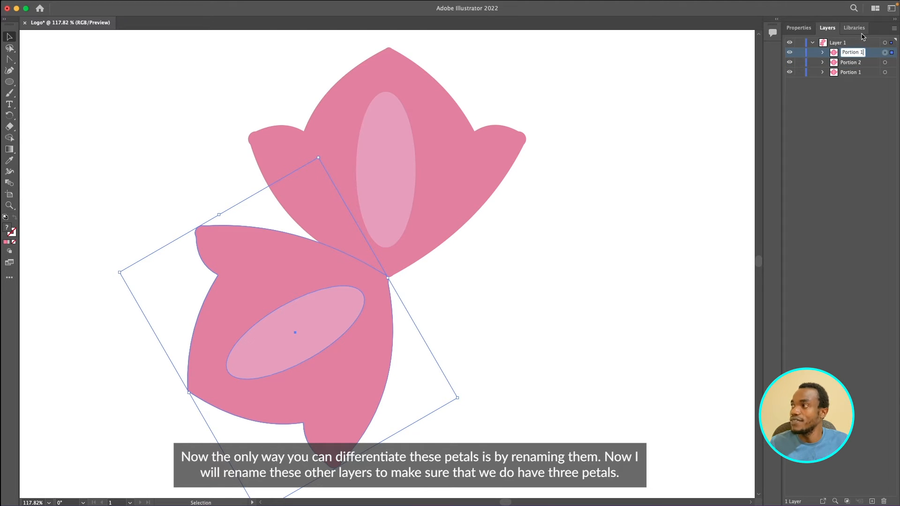
key(BackSpace)
text(3)
key(Return)
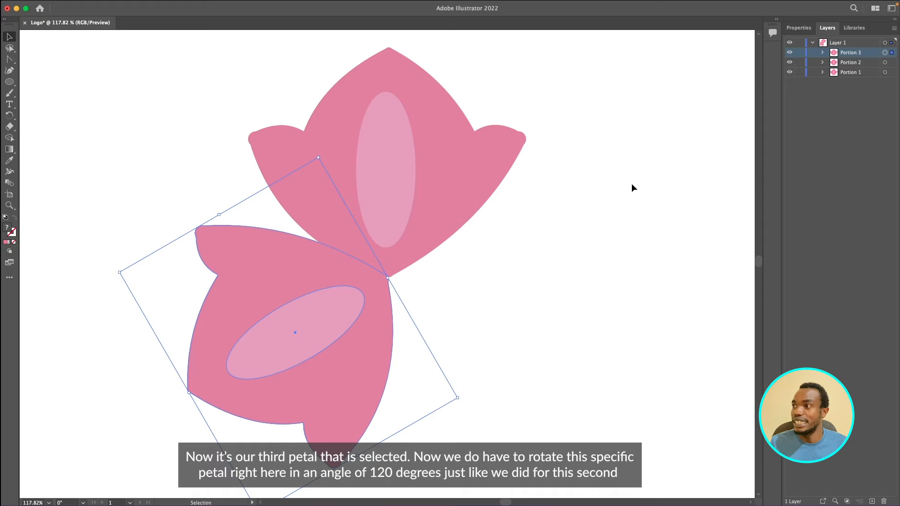
Step: Target the Portion 3 petal and repeat the last transformation to rotate it into the third petal position
scroll(440, 278, down, 2)
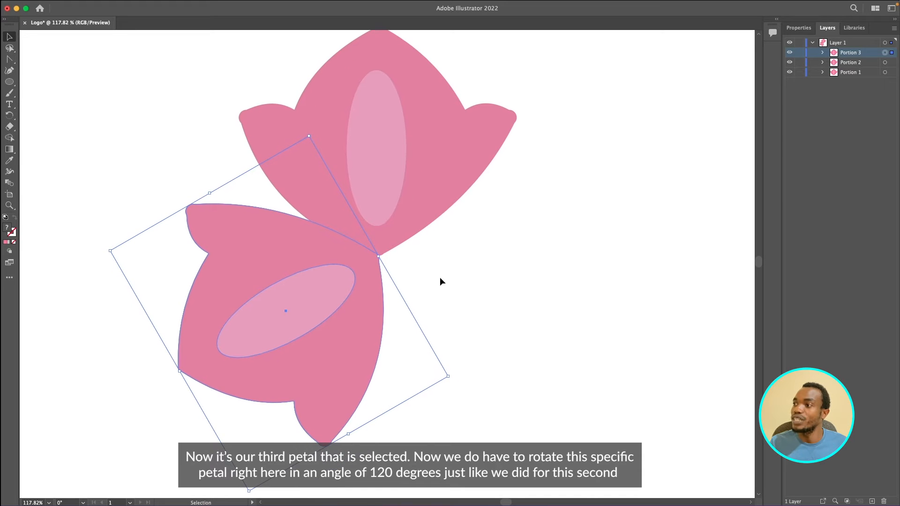
scroll(294, 299, up, 1)
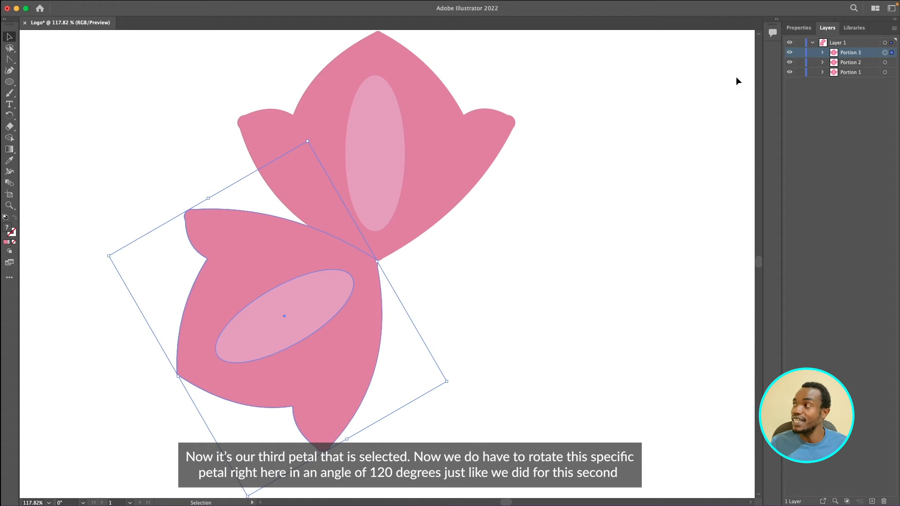
click(885, 63)
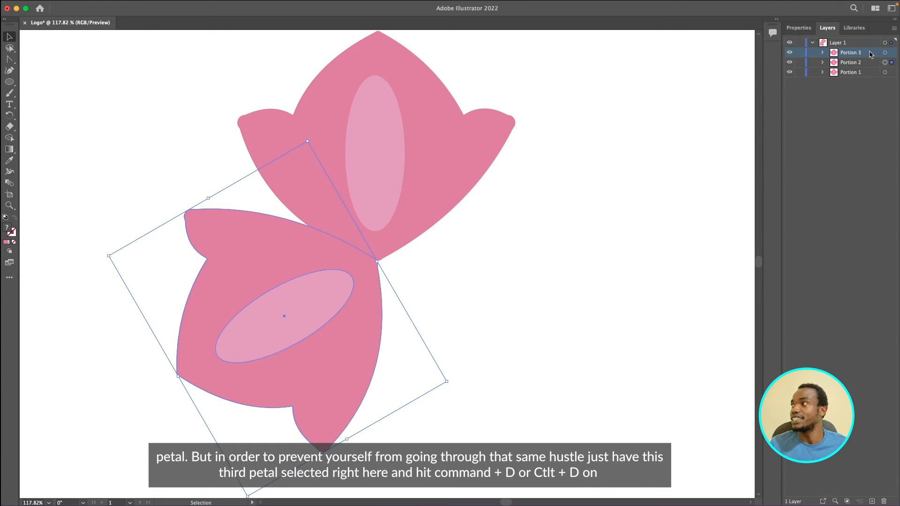
click(885, 53)
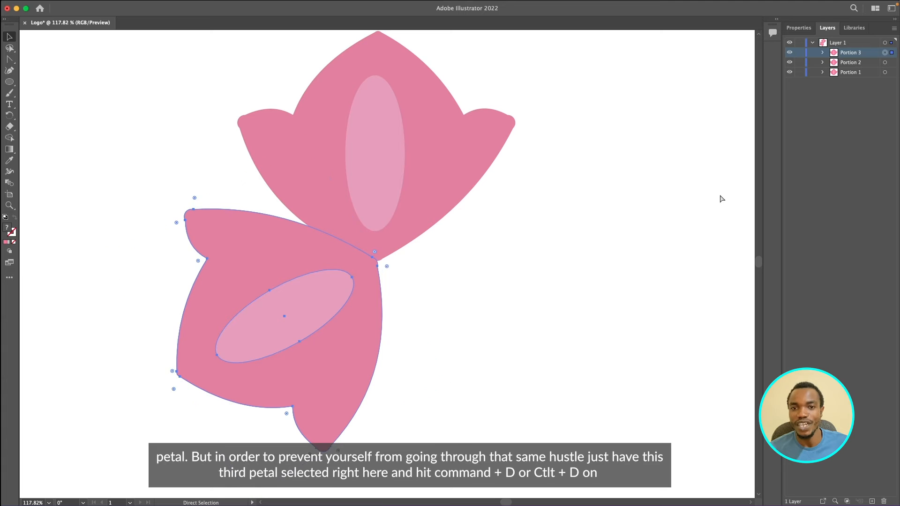
key(super+d)
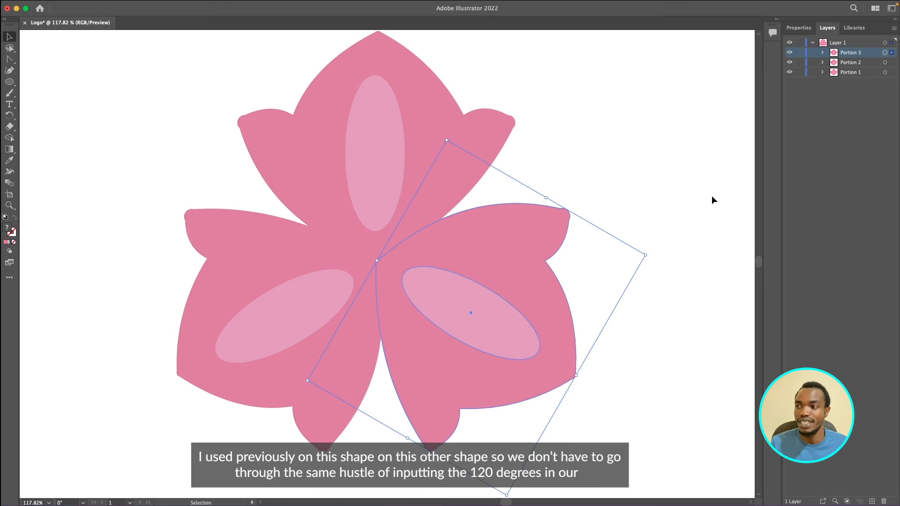
click(301, 283)
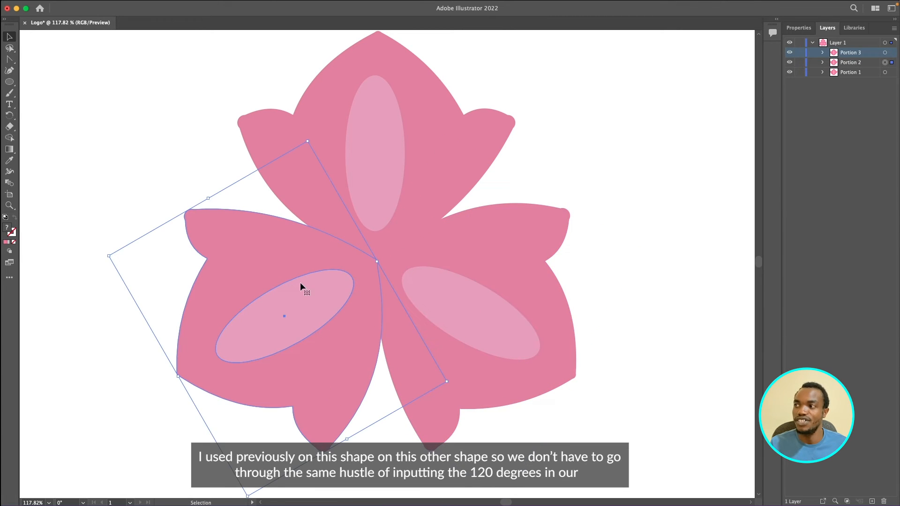
click(470, 265)
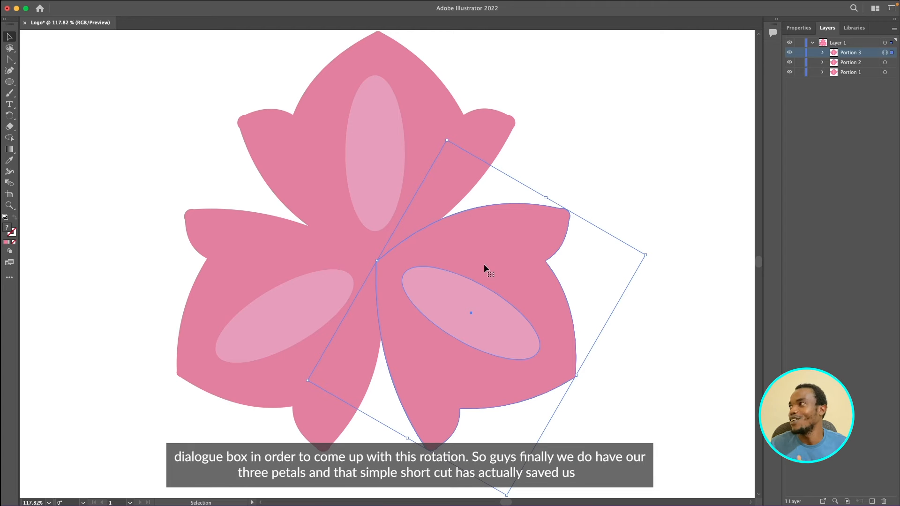
click(575, 216)
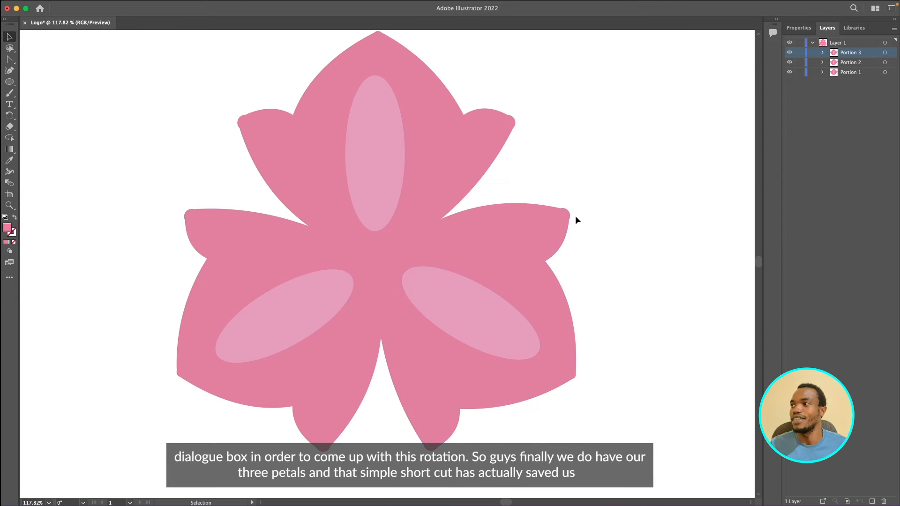
Step: Examine the finished three-petal flower at different zoom levels
key(super+0)
key(super+a)
click(490, 161)
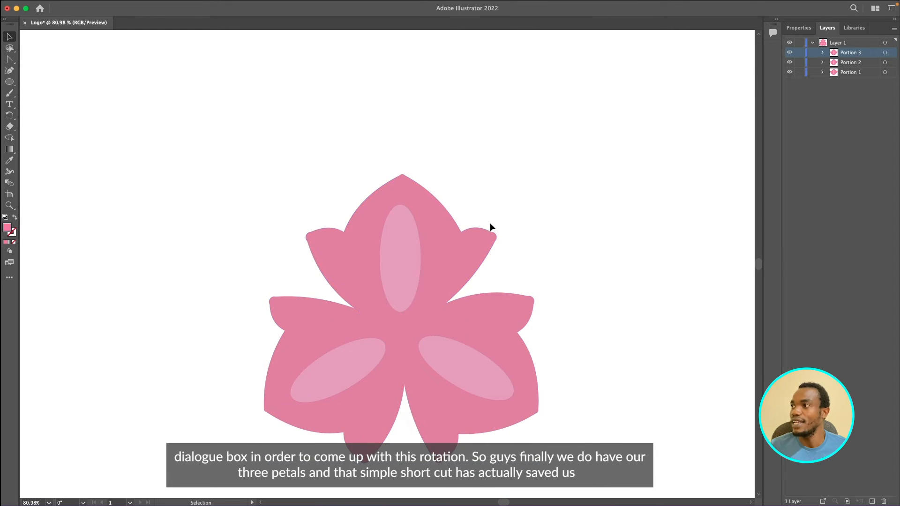
scroll(492, 236, down, 2)
scroll(494, 239, down, 5)
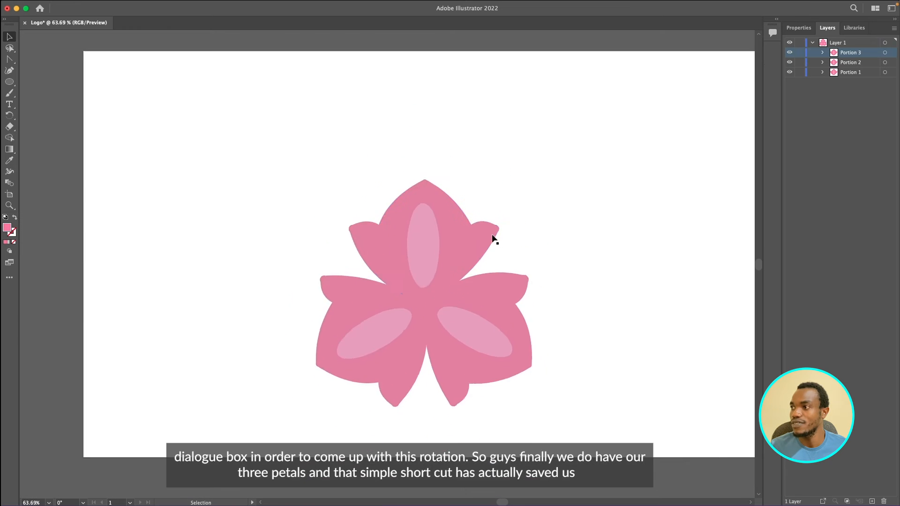
key(super+a)
drag(480, 284, 501, 232)
click(555, 219)
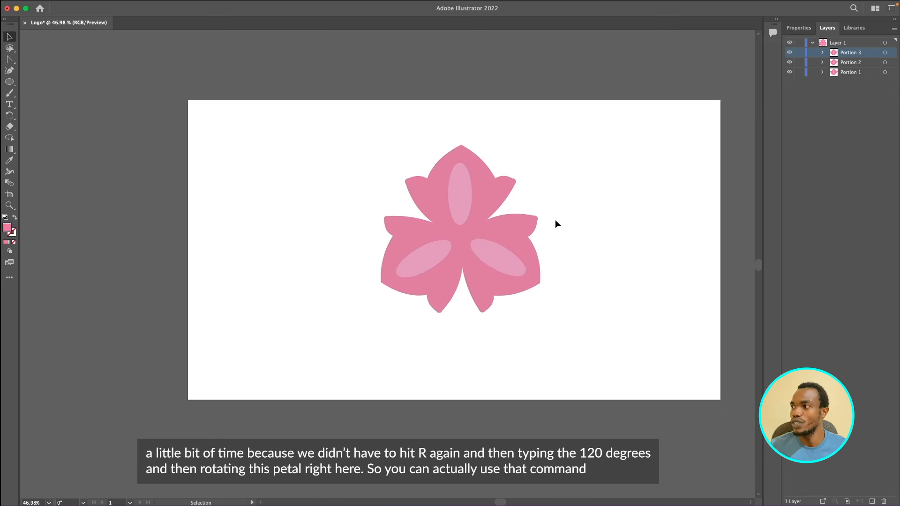
scroll(555, 219, up, 4)
scroll(556, 219, up, 2)
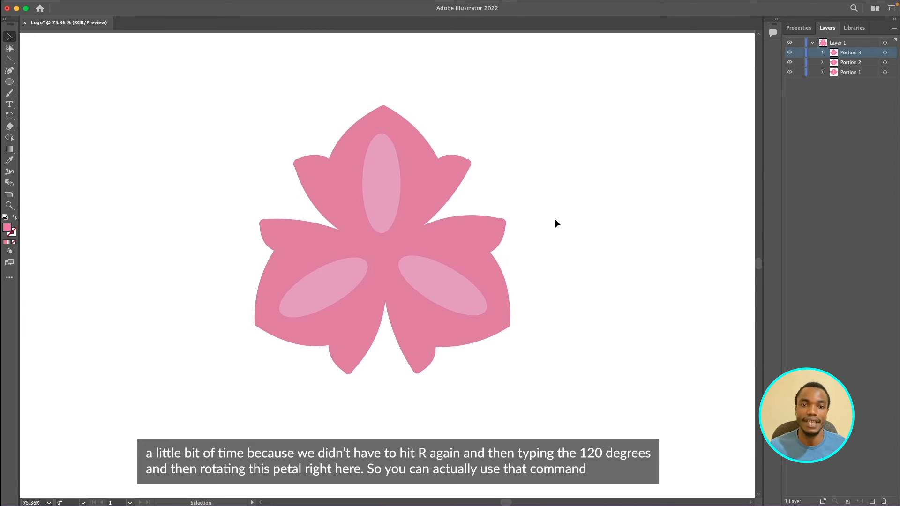
scroll(555, 220, up, 1)
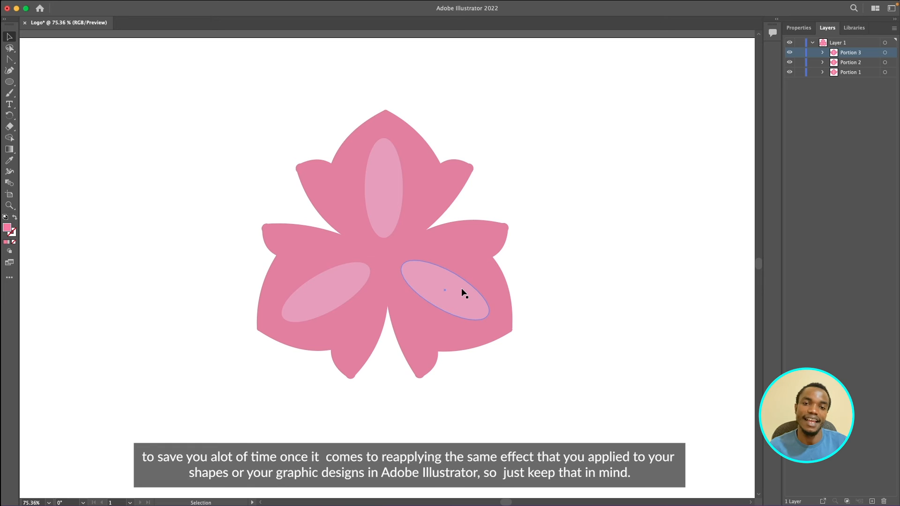
click(506, 257)
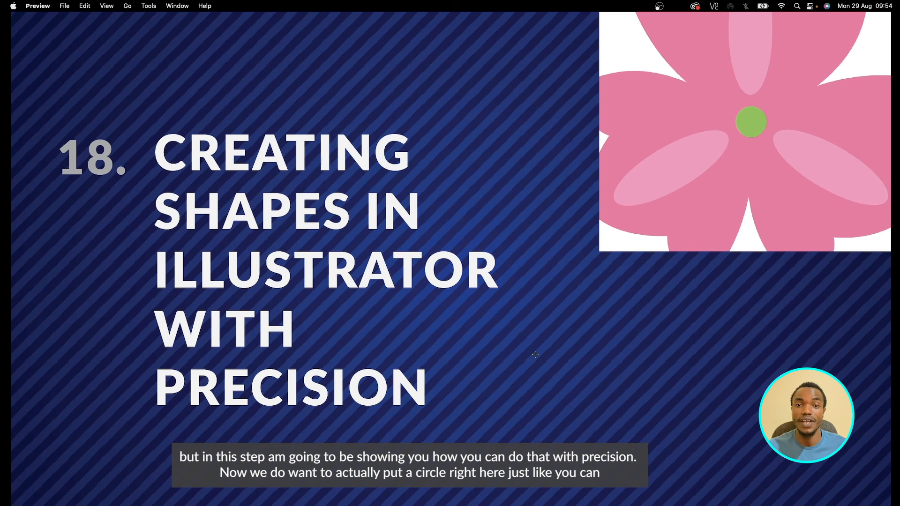
key(ctrl+Right)
key(ctrl+Left)
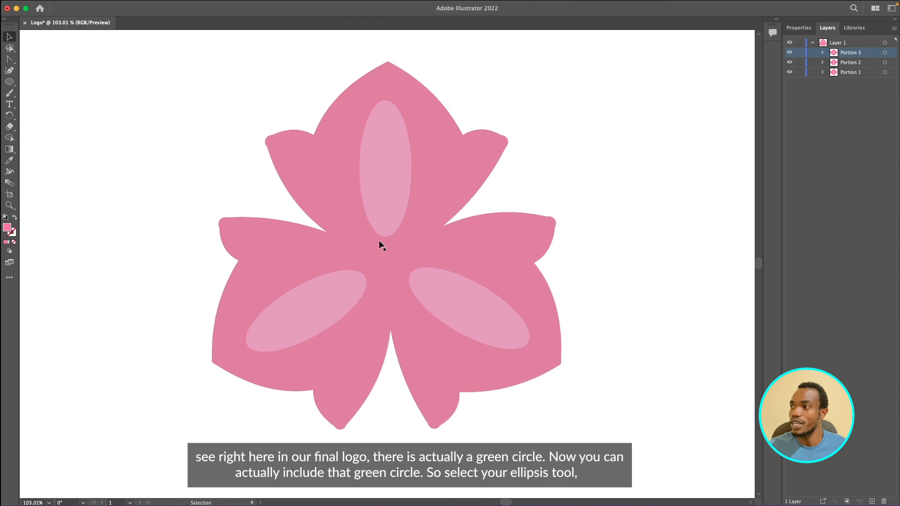
Step: Draw a small perfect circle with the Ellipse tool at the centre of the flower where the petals meet
scroll(378, 242, up, 1)
key(l)
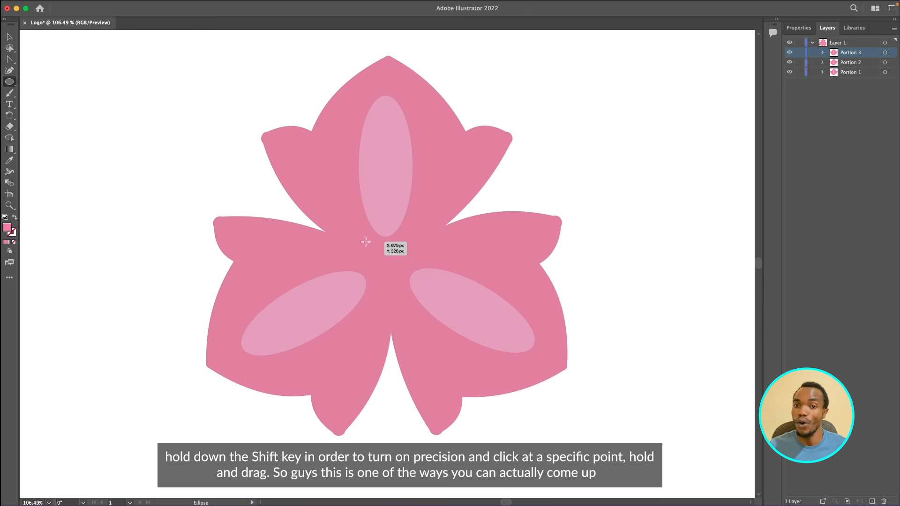
drag(366, 242, 406, 268)
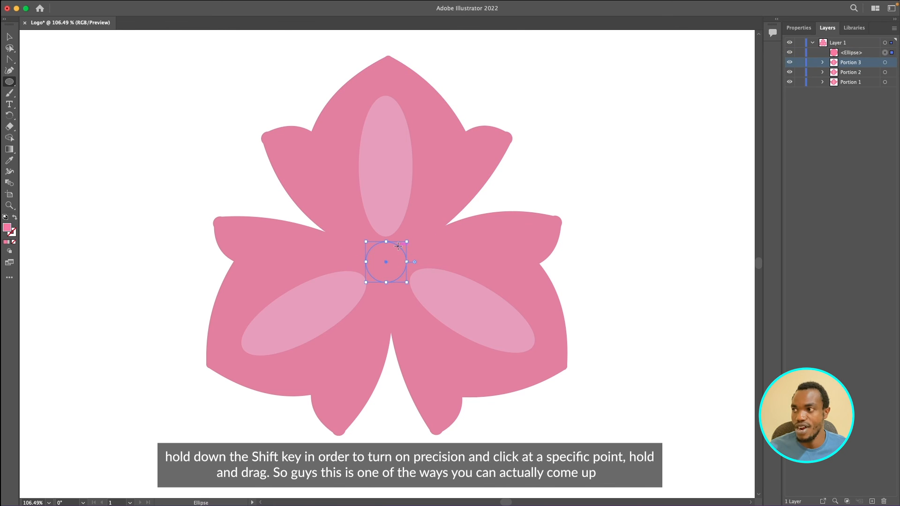
scroll(394, 250, up, 5)
key(v)
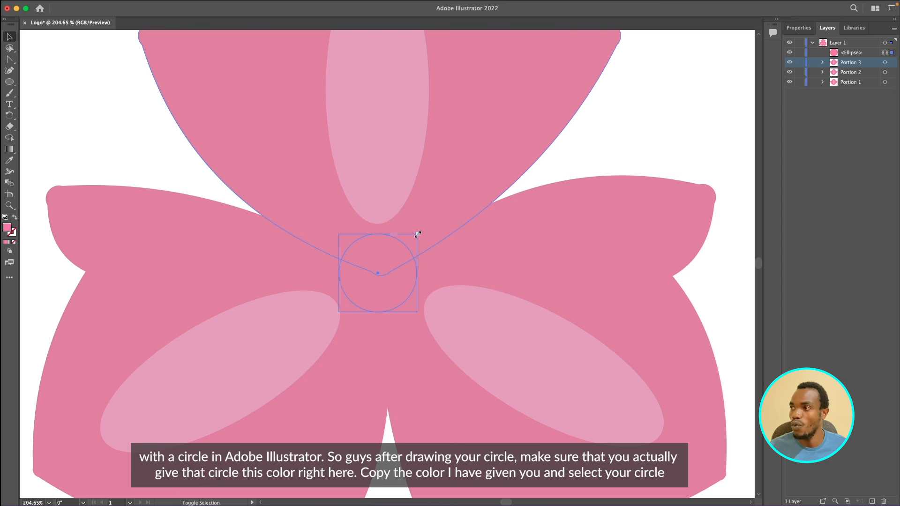
drag(417, 234, 403, 247)
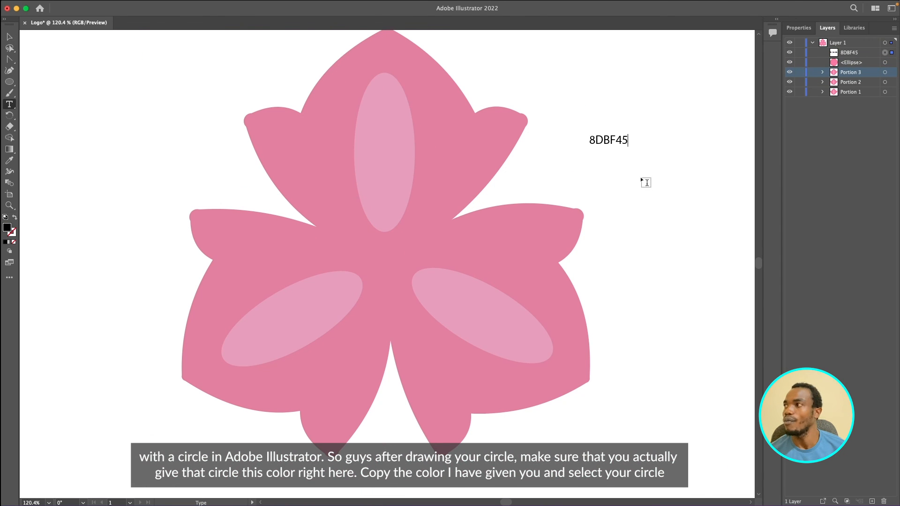
Step: Copy the colour code 8DBF45 from the text and apply it as the circle's fill colour
drag(628, 141, 588, 141)
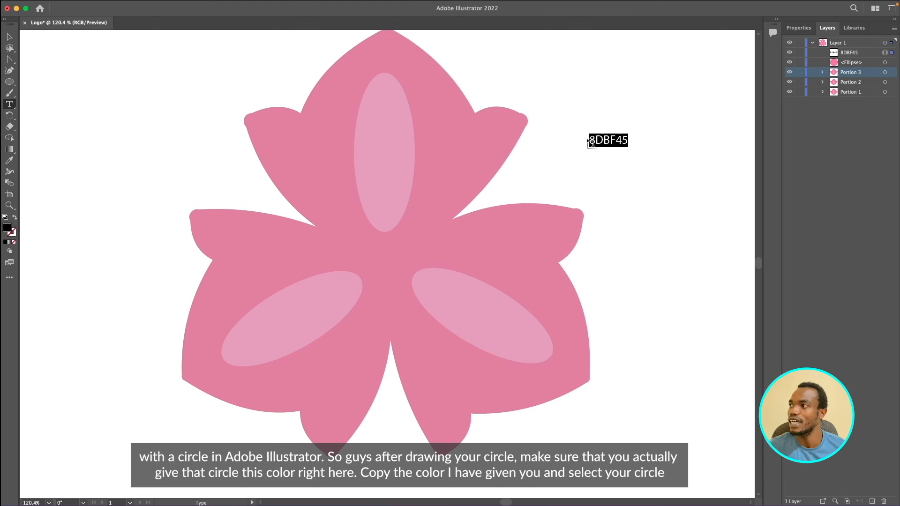
click(10, 37)
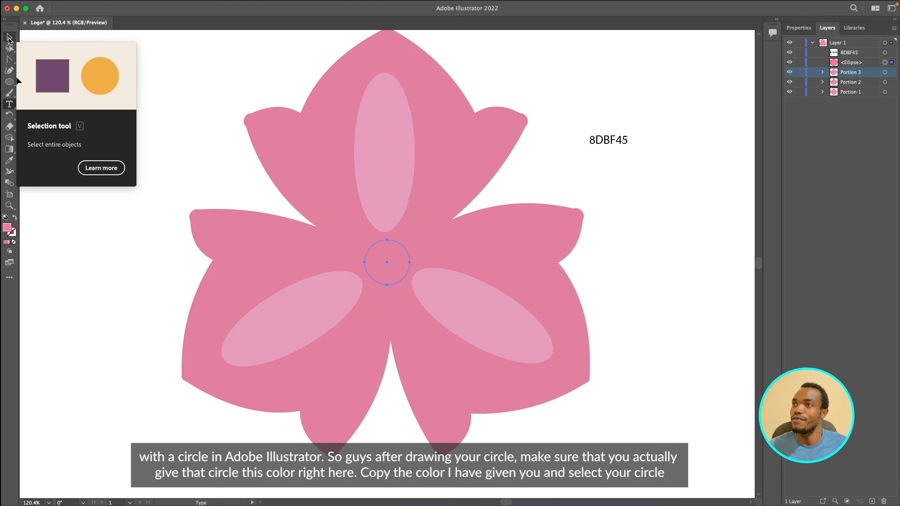
click(9, 38)
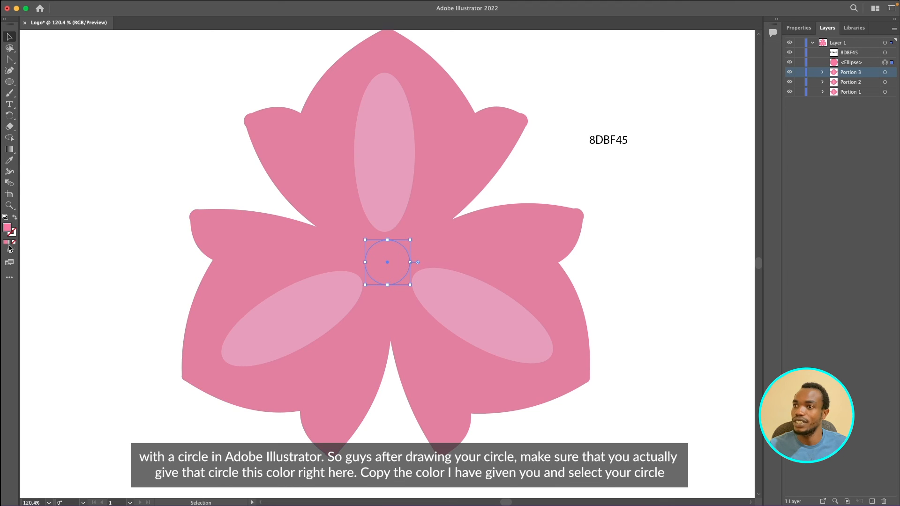
double_click(8, 229)
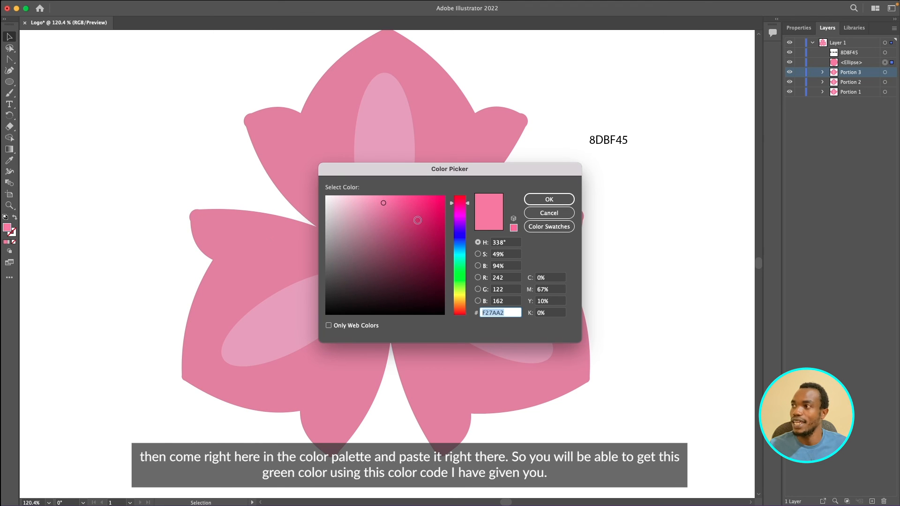
key(super+v)
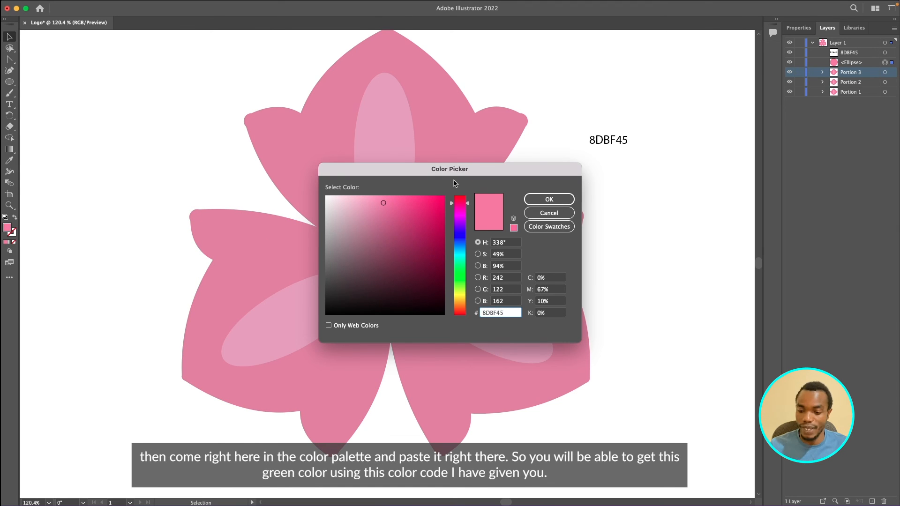
key(Return)
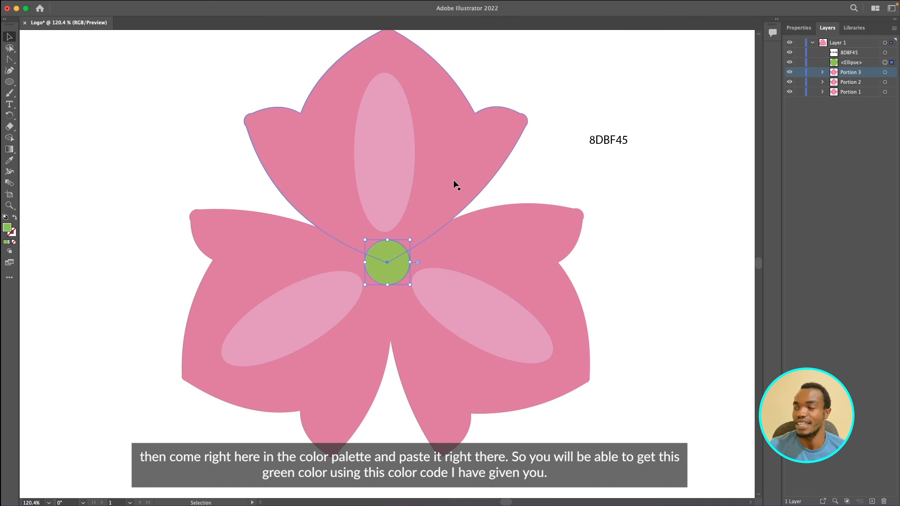
Step: Delete the 8DBF45 text from the artboard and reselect the green circle
click(622, 153)
click(615, 139)
key(Delete)
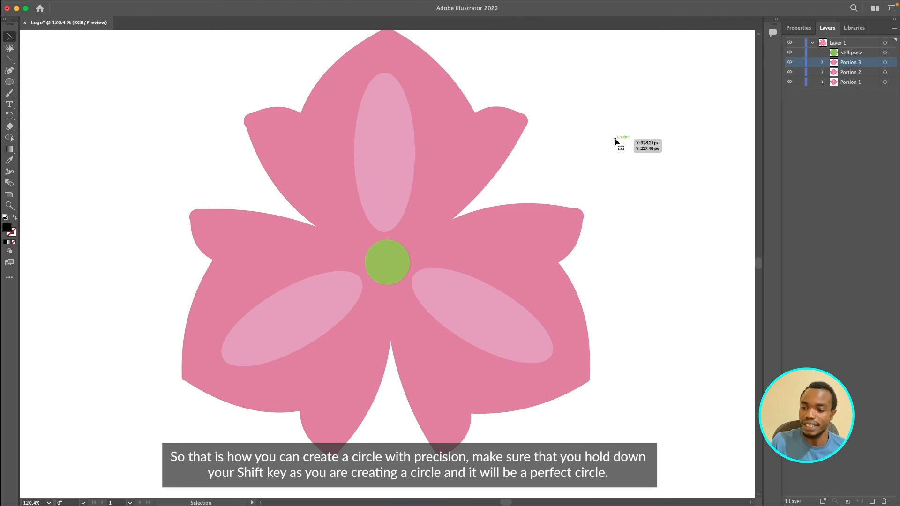
click(383, 265)
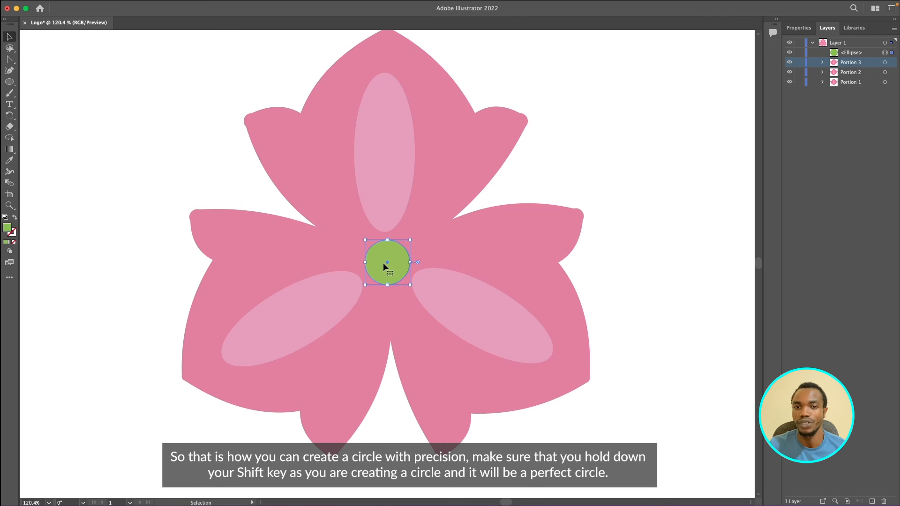